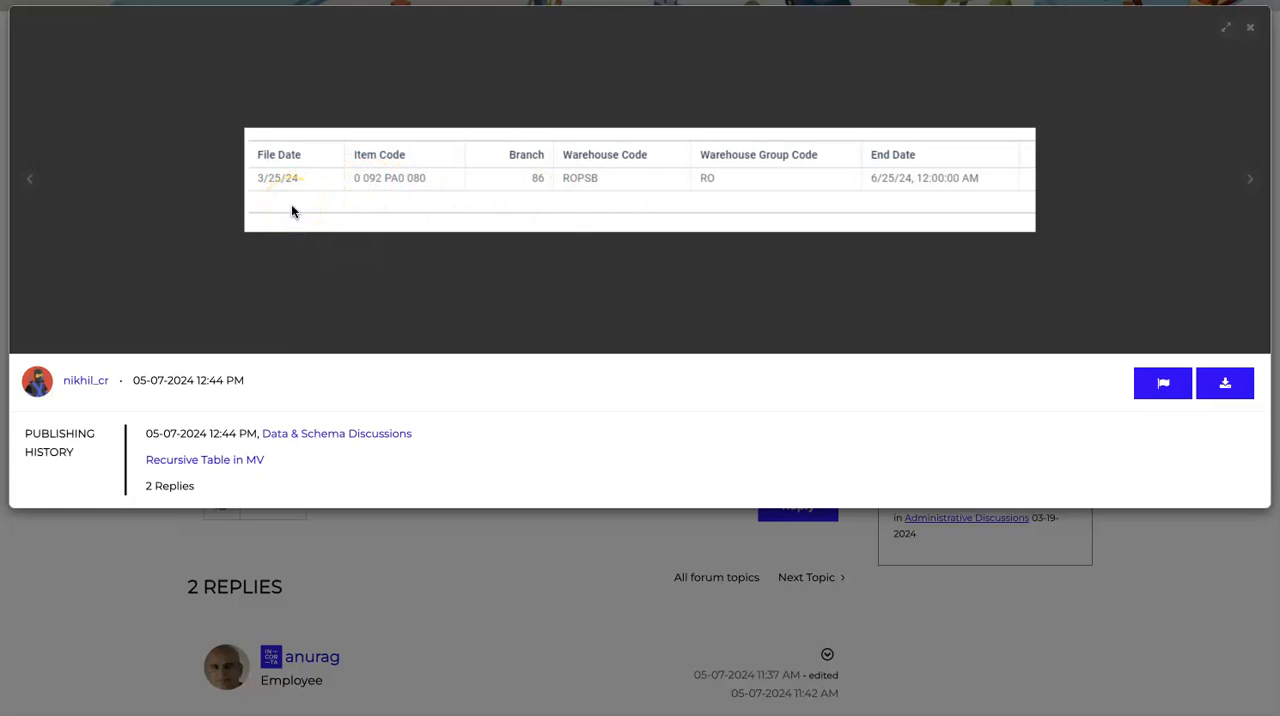
Step: Close the enlarged sample table image and read on through the Recursive Table in MV forum post
{"action": "left_click", "coordinate": [1241, 38]}
{"action": "left_click", "coordinate": [1254, 31]}
{"action": "scroll", "coordinate": [143, 556], "scroll_direction": "down", "scroll_amount": 10}
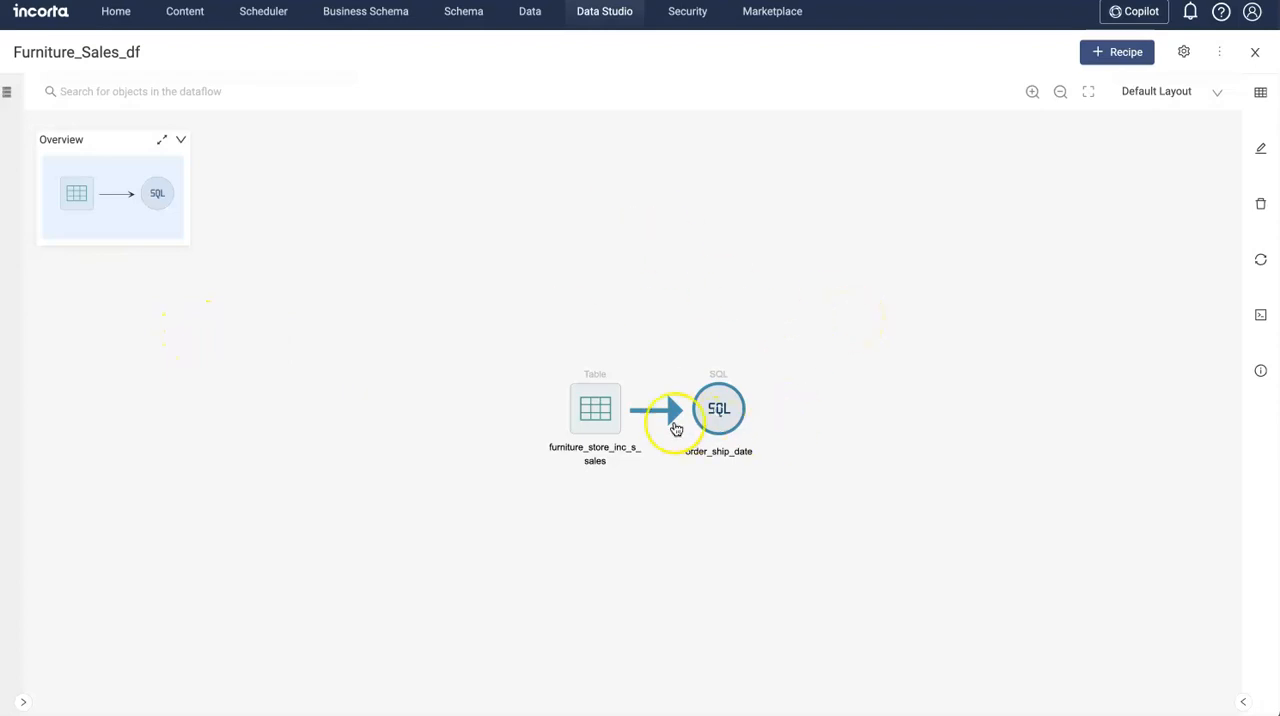
Step: Inspect the dataflow's source table and order_ship_date recipe, preview the order_ship_date result set, and close the preview
{"action": "left_click", "coordinate": [630, 331]}
{"action": "left_click", "coordinate": [594, 412]}
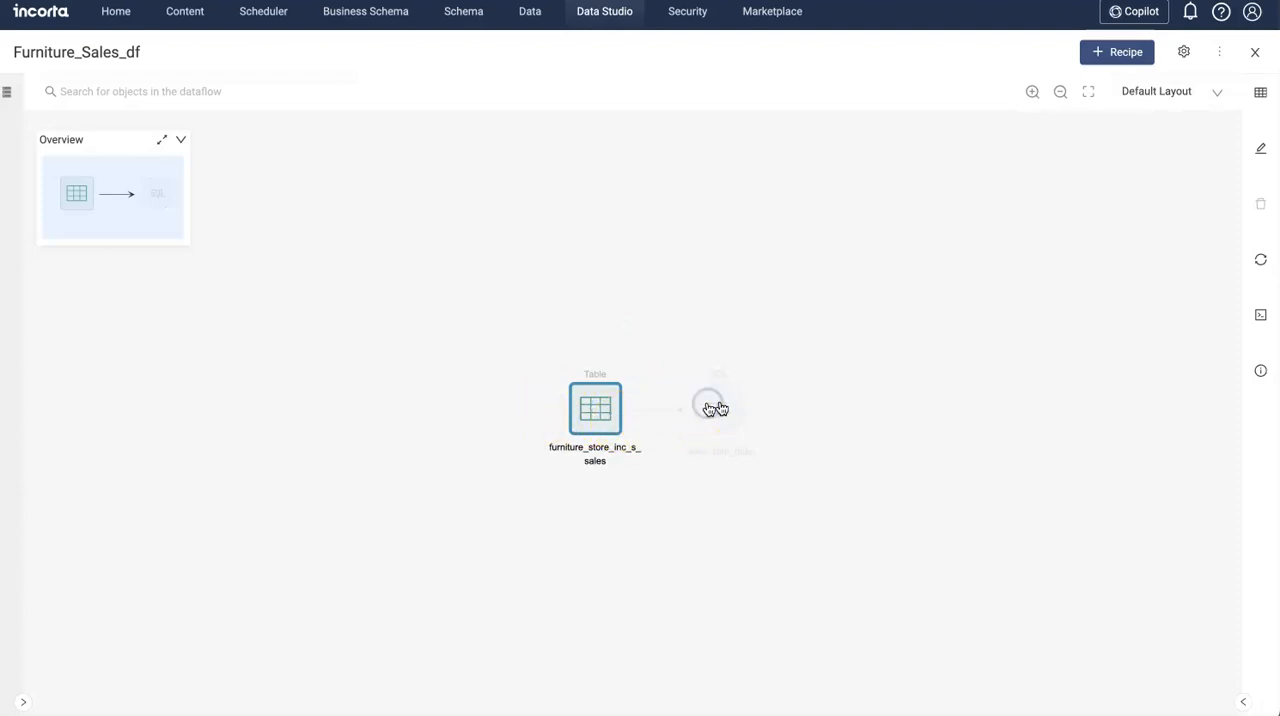
{"action": "left_click", "coordinate": [708, 409]}
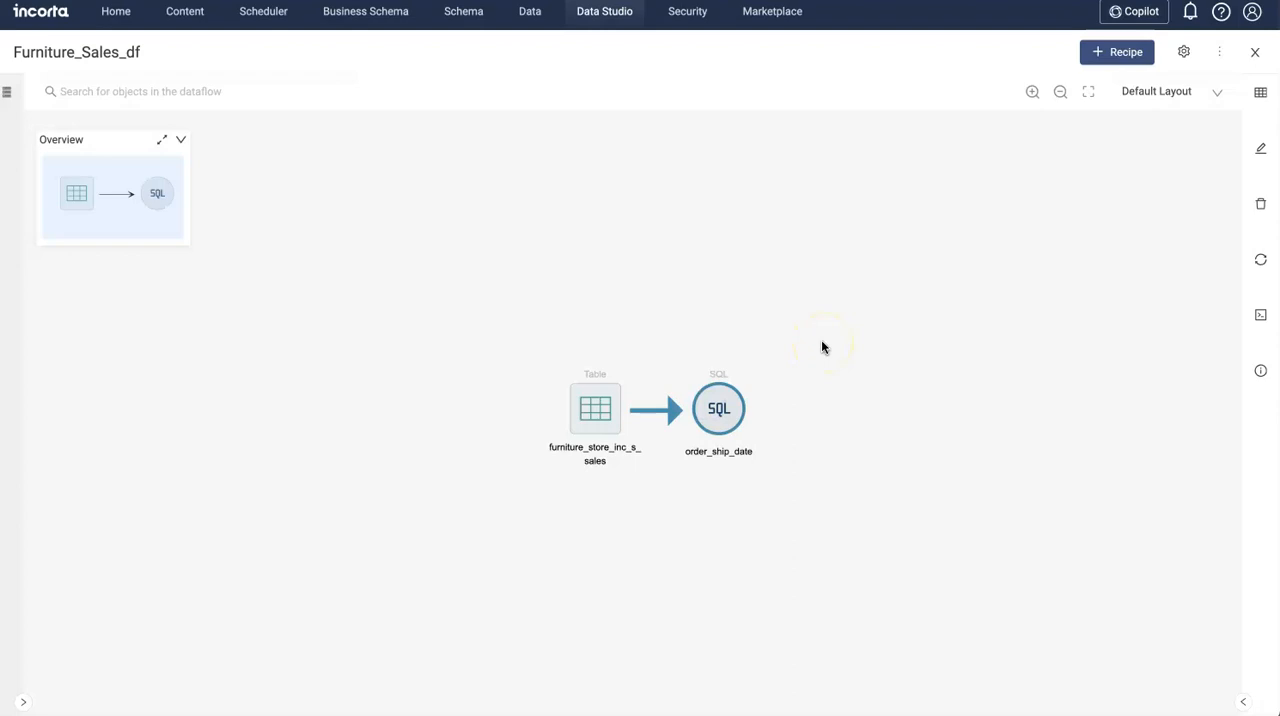
{"action": "left_click", "coordinate": [1257, 92]}
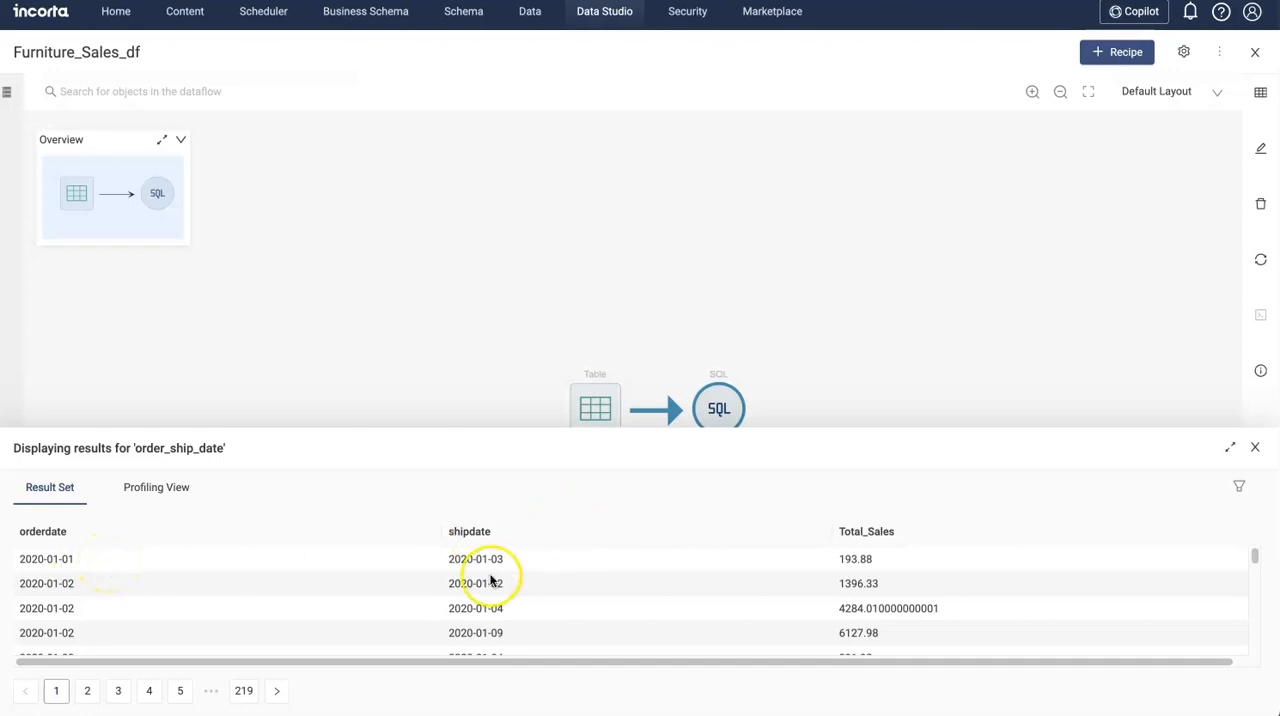
{"action": "left_click", "coordinate": [1256, 450]}
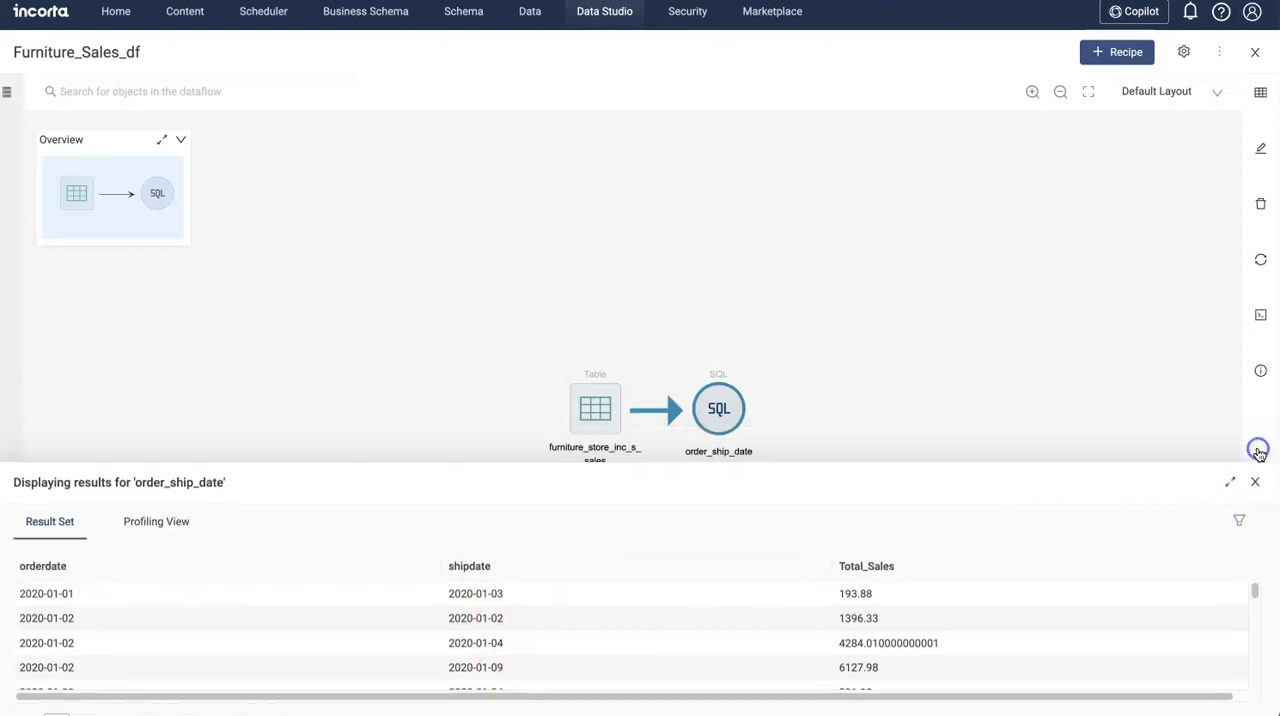
Step: Add an SQL recipe named R1 that takes order_ship_date as its input
{"action": "left_click", "coordinate": [1102, 51]}
{"action": "left_click", "coordinate": [1113, 490]}
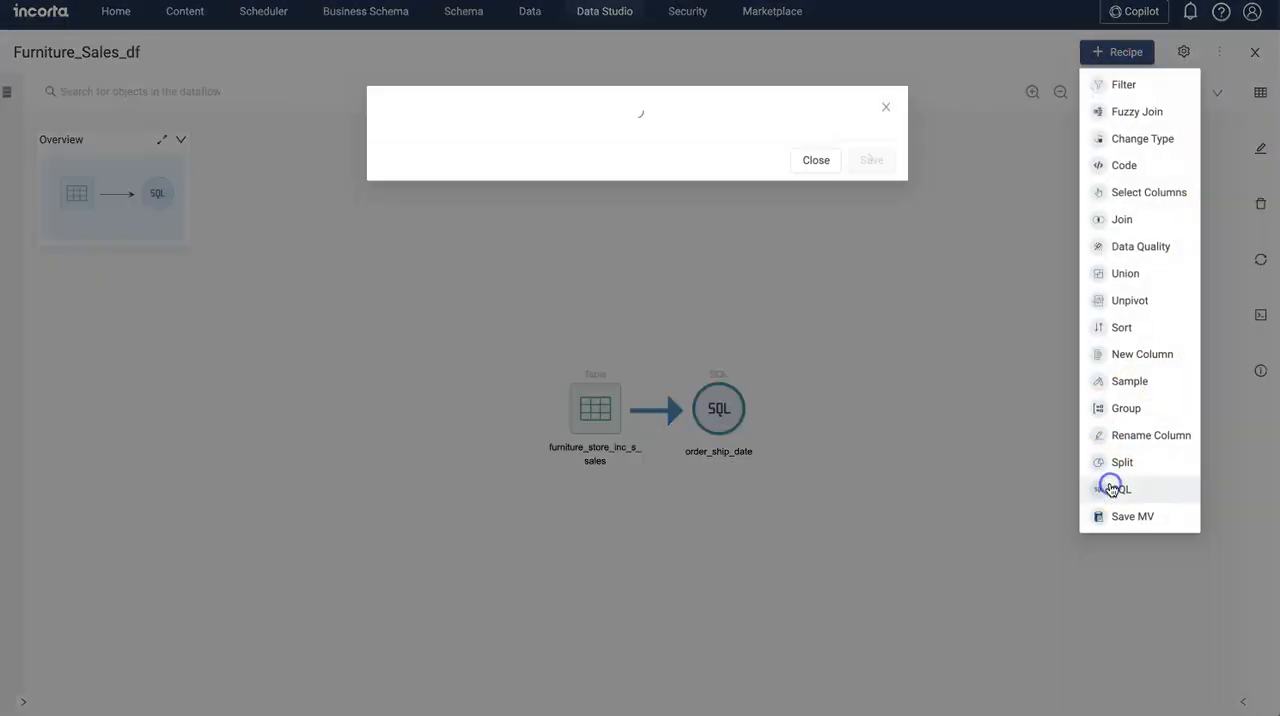
{"action": "left_click", "coordinate": [514, 187]}
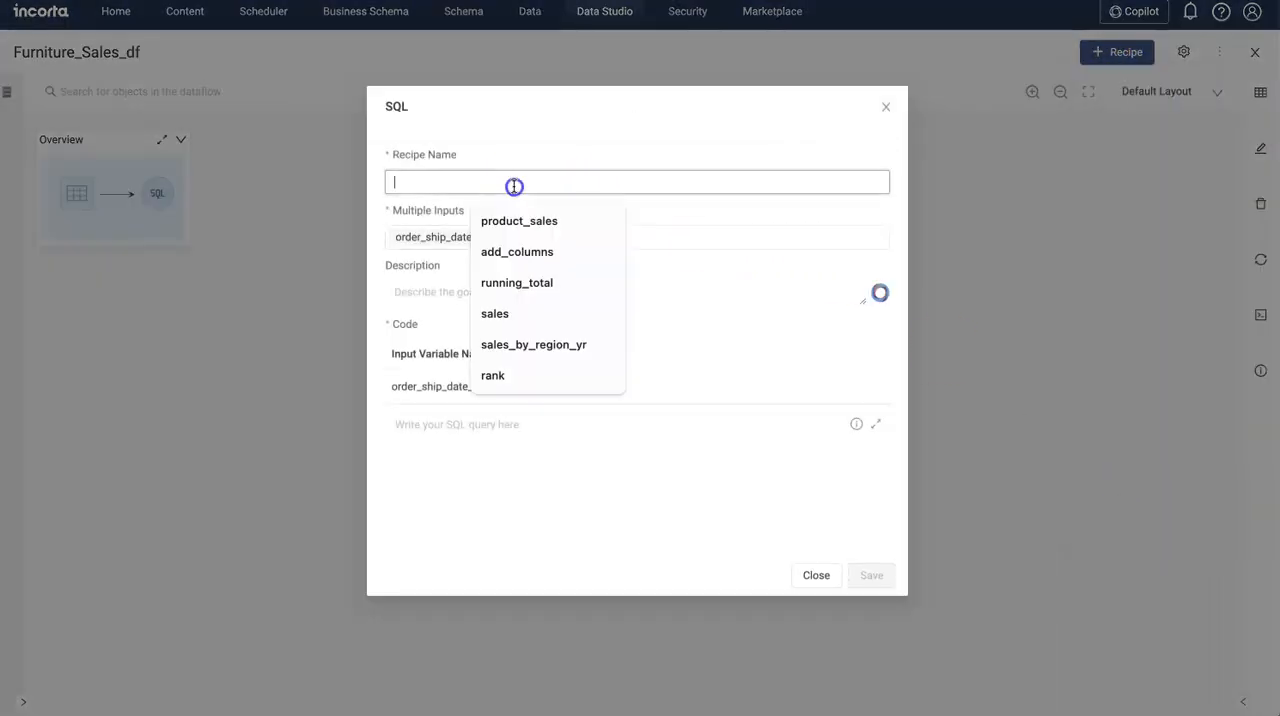
{"action": "type", "text": "R1"}
Step: Describe the query as generating date rows for the difference between ship date and order date, with sales on each row, and generate its SQL
{"action": "left_click", "coordinate": [420, 295]}
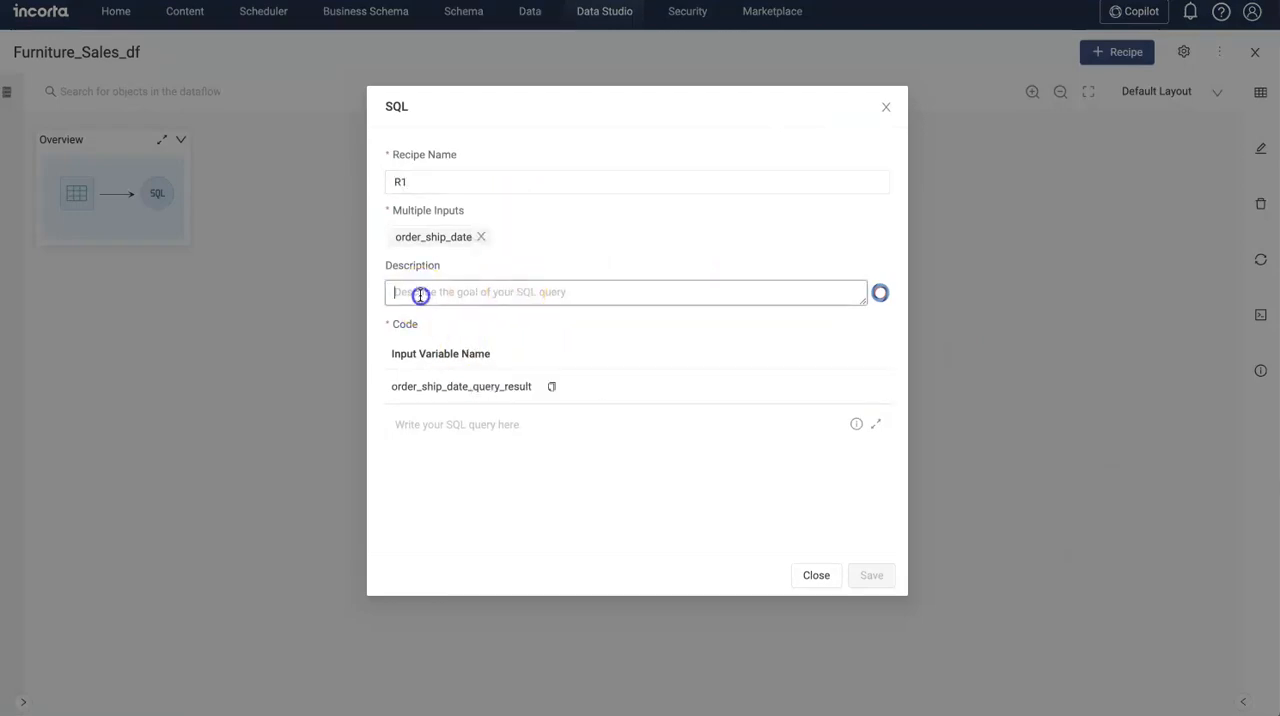
{"action": "type", "text": "Use both the date column and generate date row for difference in date between ship date an order date.\\nadd sales column as well to each row"}
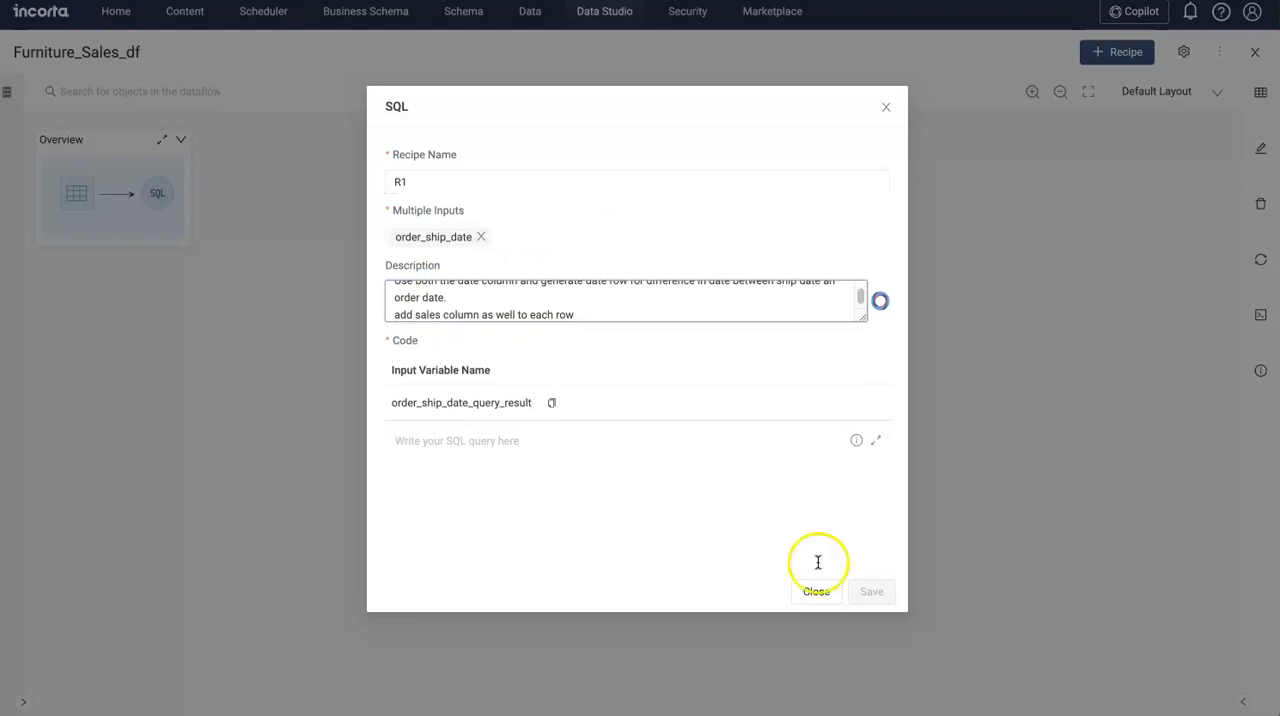
{"action": "left_click", "coordinate": [932, 665]}
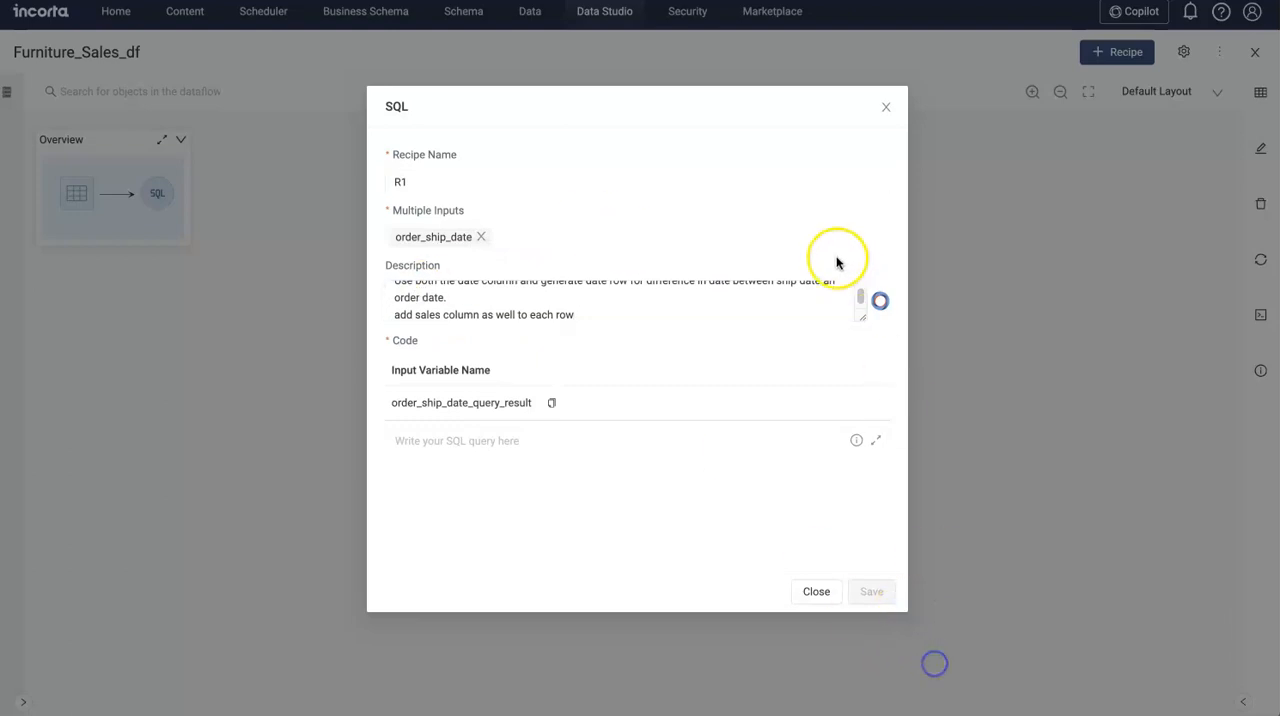
{"action": "mouse_move", "coordinate": [860, 316]}
{"action": "left_mouse_down"}
{"action": "mouse_move", "coordinate": [865, 386]}
{"action": "mouse_move", "coordinate": [857, 337]}
{"action": "left_mouse_up"}
{"action": "left_click", "coordinate": [497, 310]}
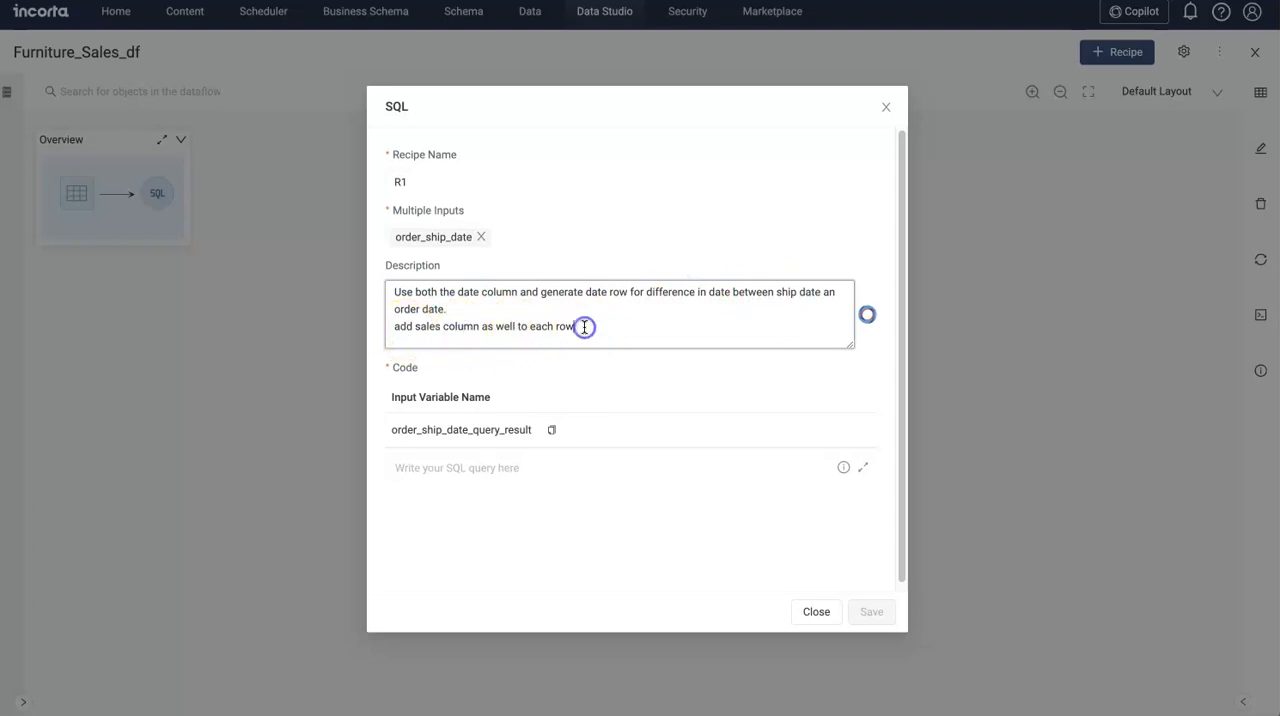
{"action": "left_click", "coordinate": [866, 314]}
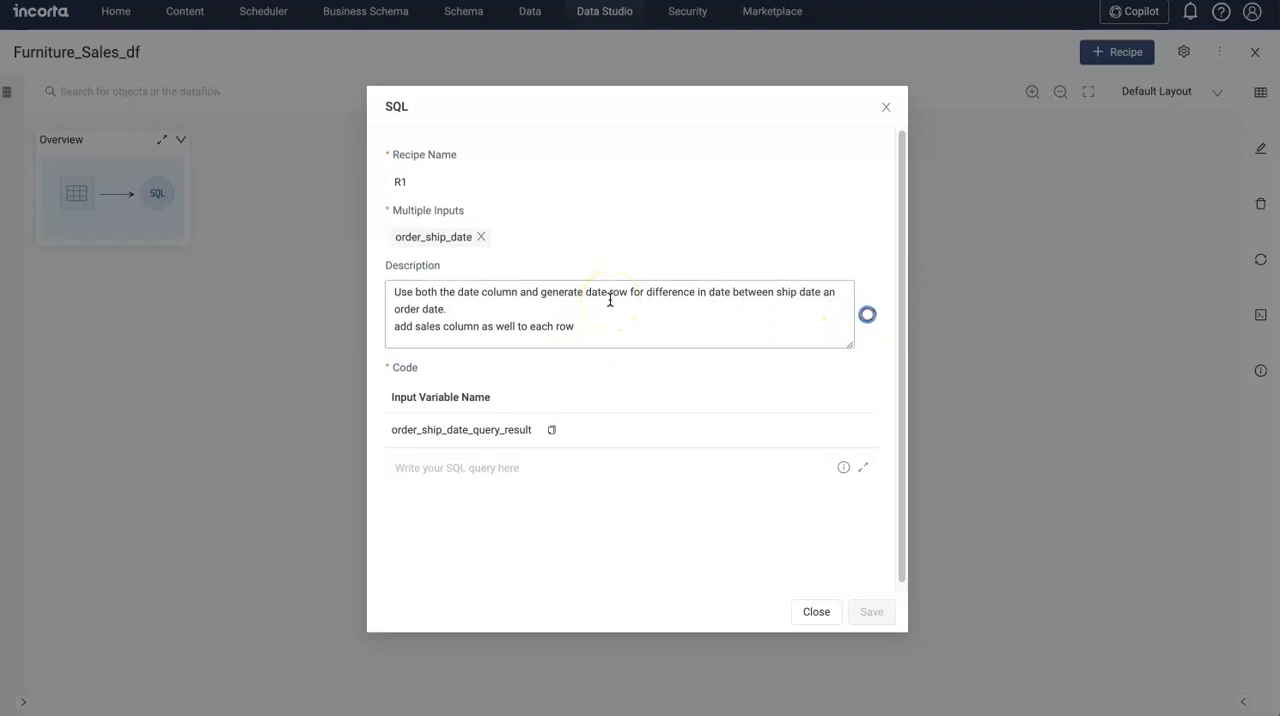
{"action": "left_click", "coordinate": [627, 505]}
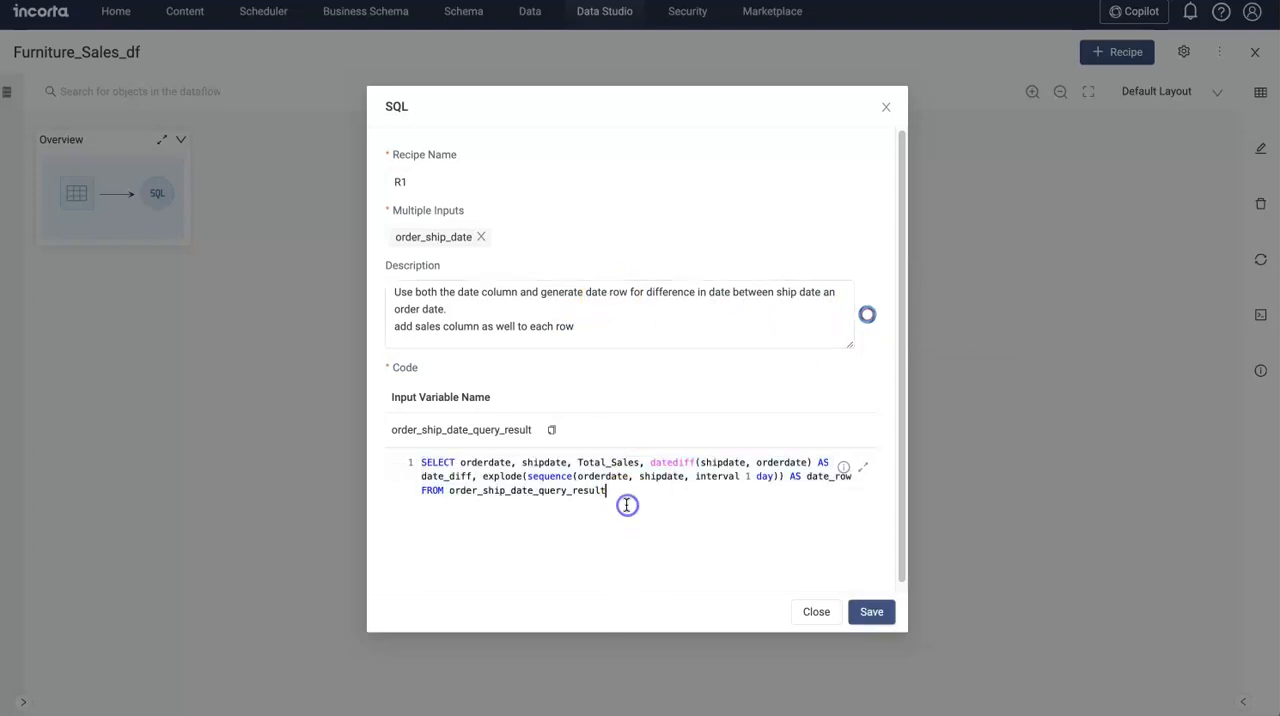
Step: Review the generated query in the expanded code editor, checking the selected date columns and the explode and sequence functions
{"action": "left_click", "coordinate": [864, 470]}
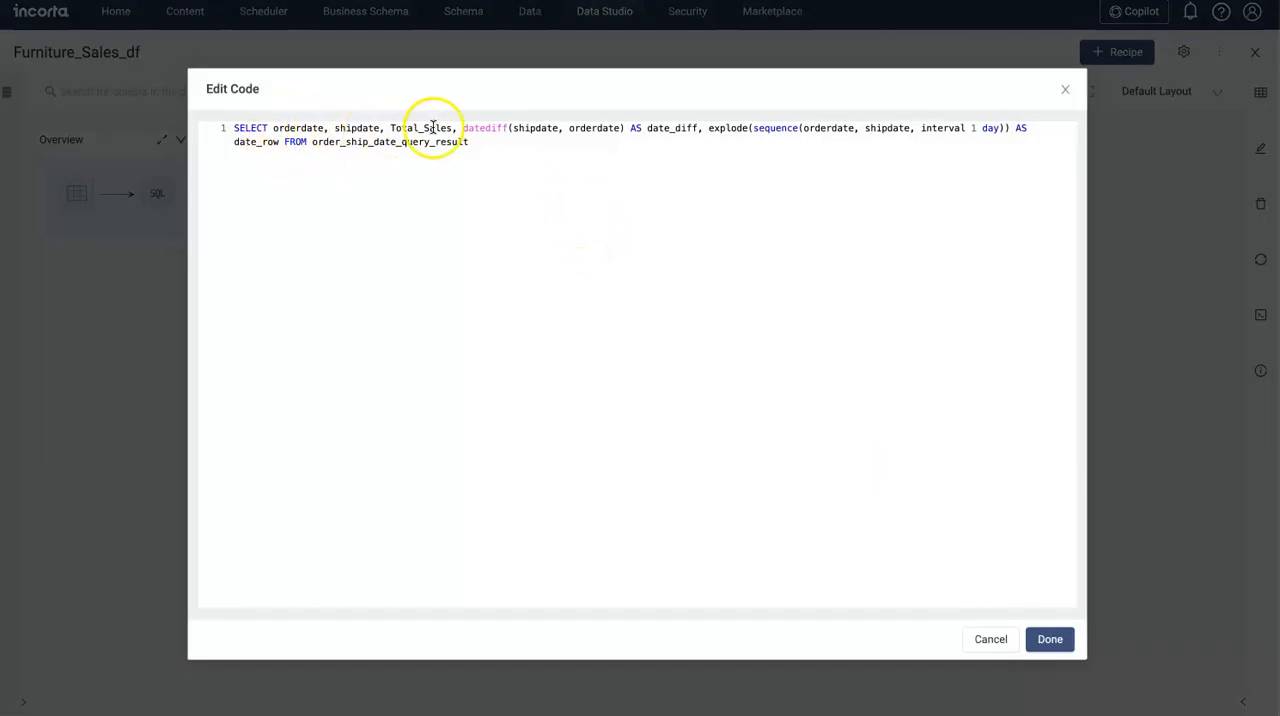
{"action": "double_click", "coordinate": [299, 128]}
{"action": "left_click", "coordinate": [351, 189]}
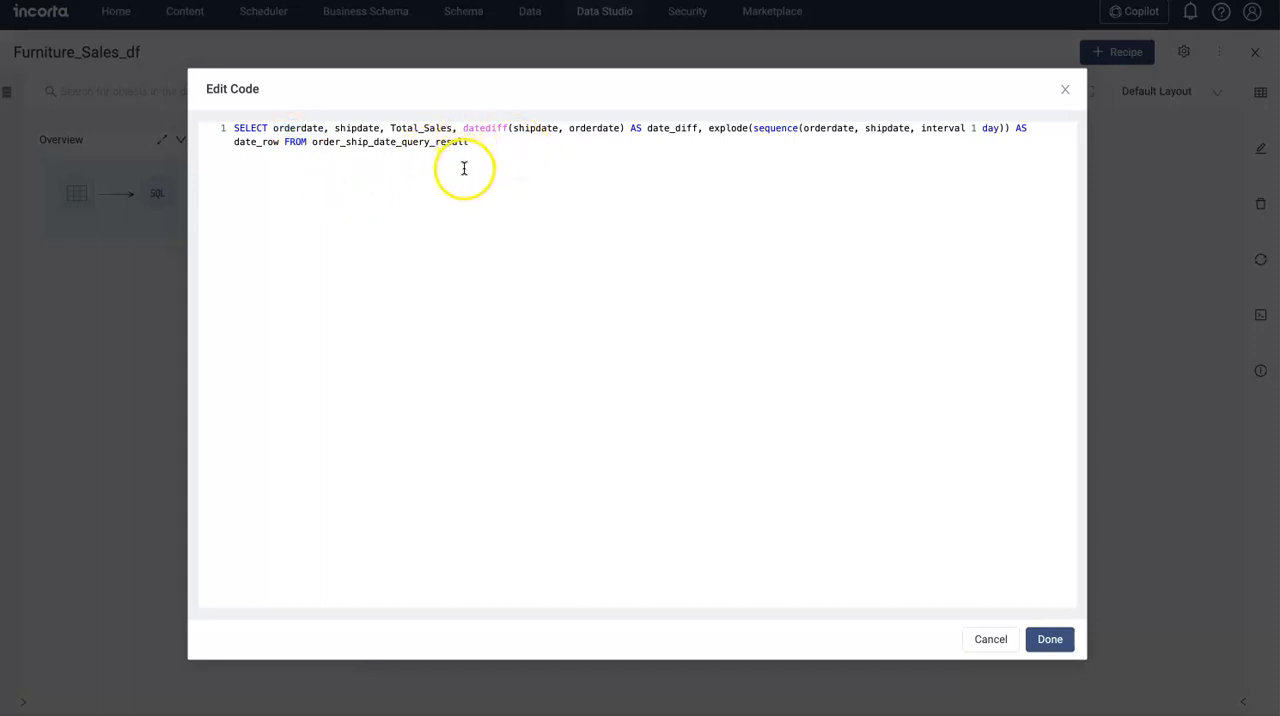
{"action": "left_click_drag", "start_coordinate": [384, 128], "coordinate": [302, 128]}
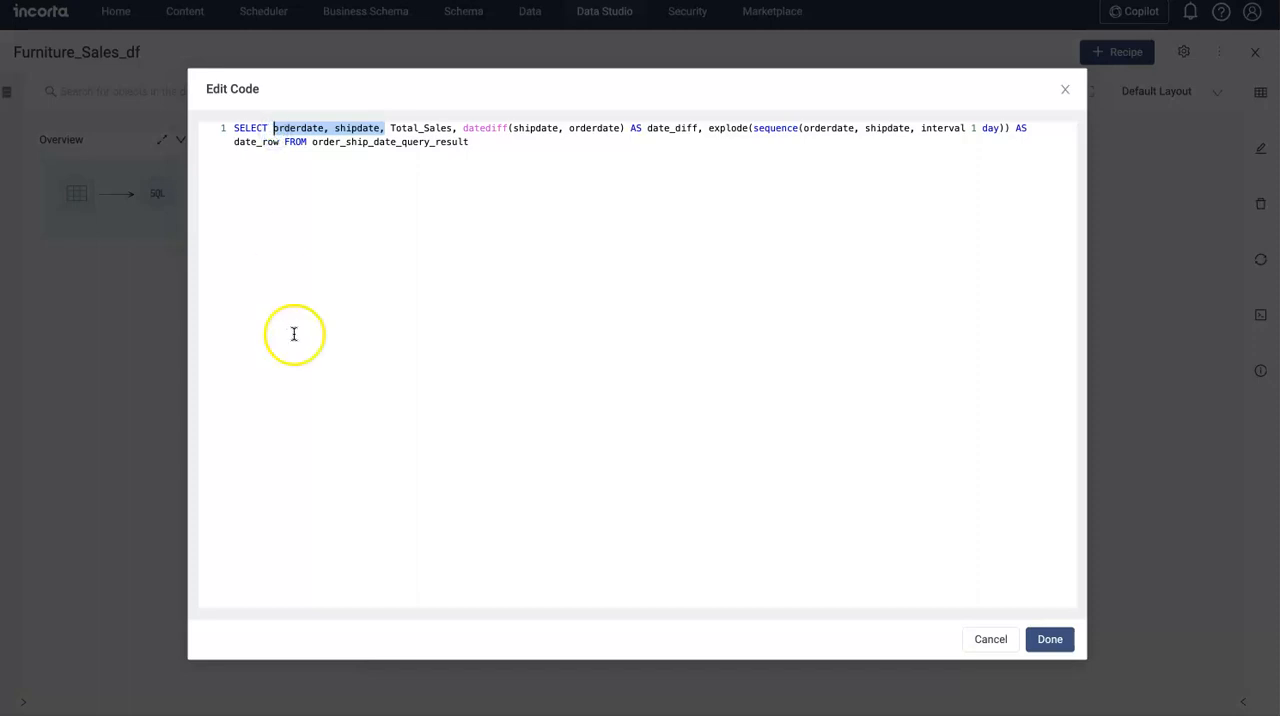
{"action": "left_click", "coordinate": [491, 149]}
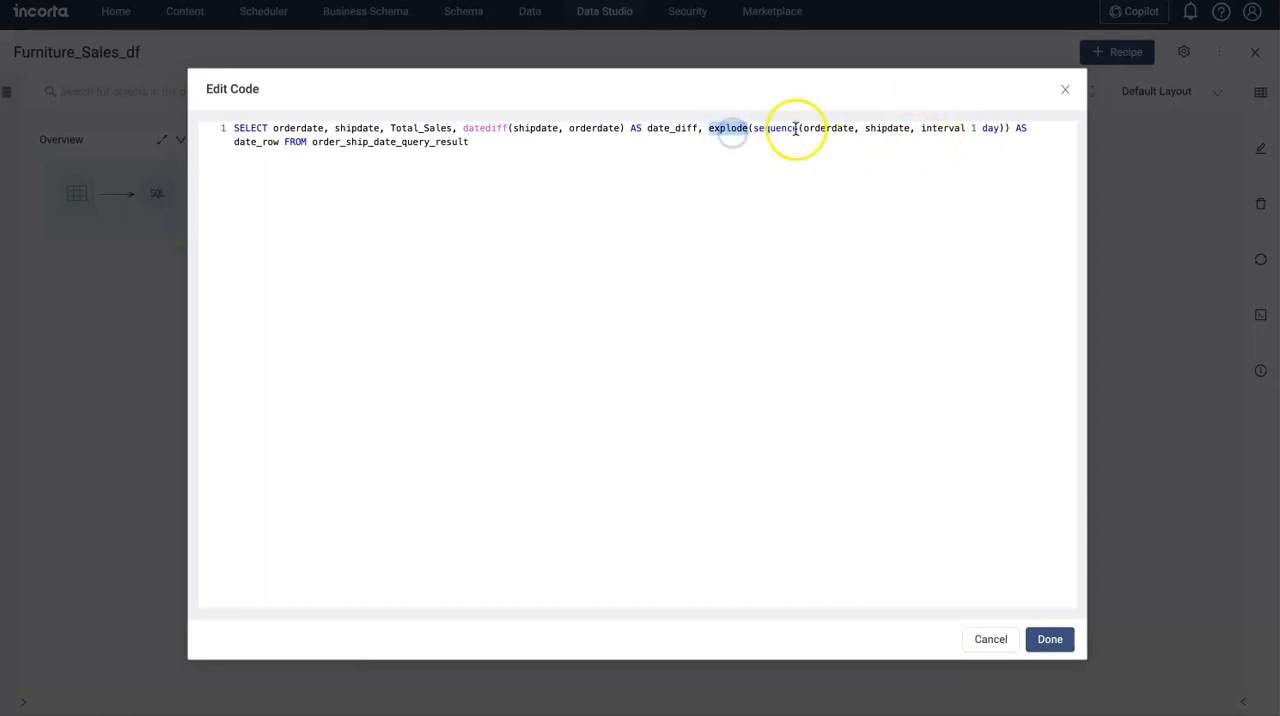
{"action": "double_click", "coordinate": [767, 128]}
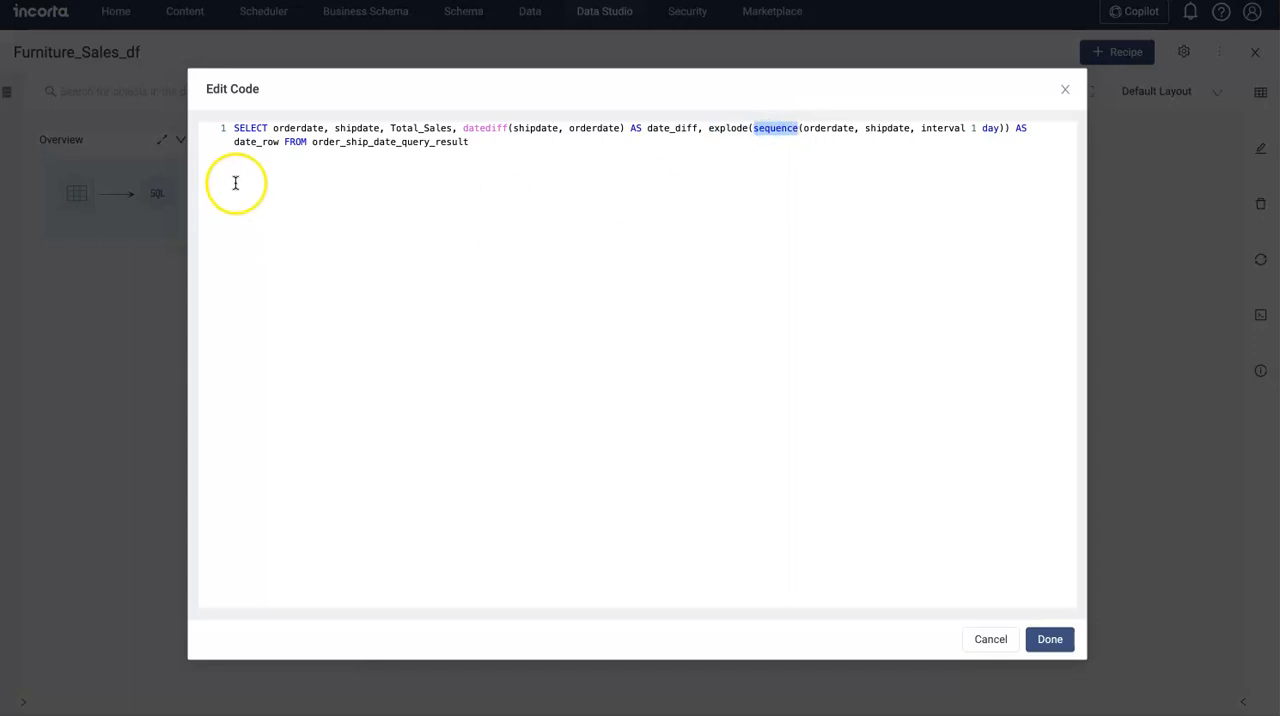
{"action": "left_click", "coordinate": [1047, 640]}
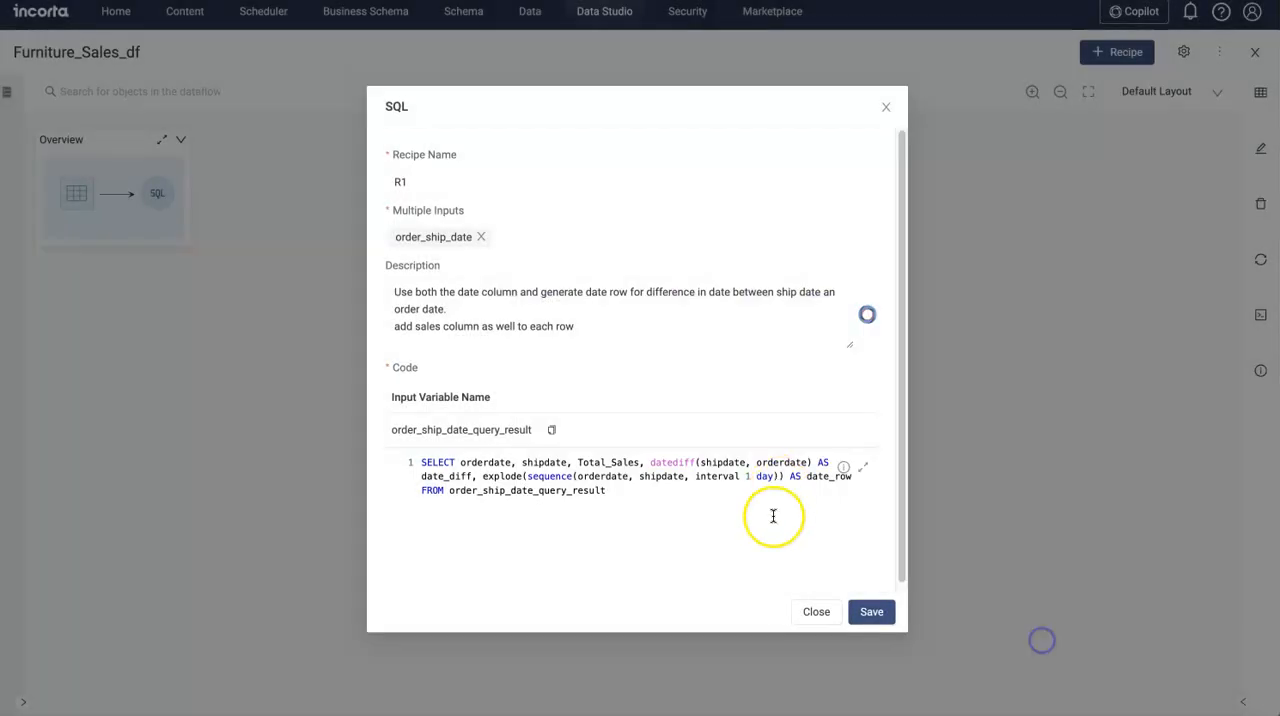
Step: Save the R1 recipe, examine its result set in the enlarged preview, and close the preview
{"action": "left_click", "coordinate": [862, 612]}
{"action": "left_click", "coordinate": [800, 430]}
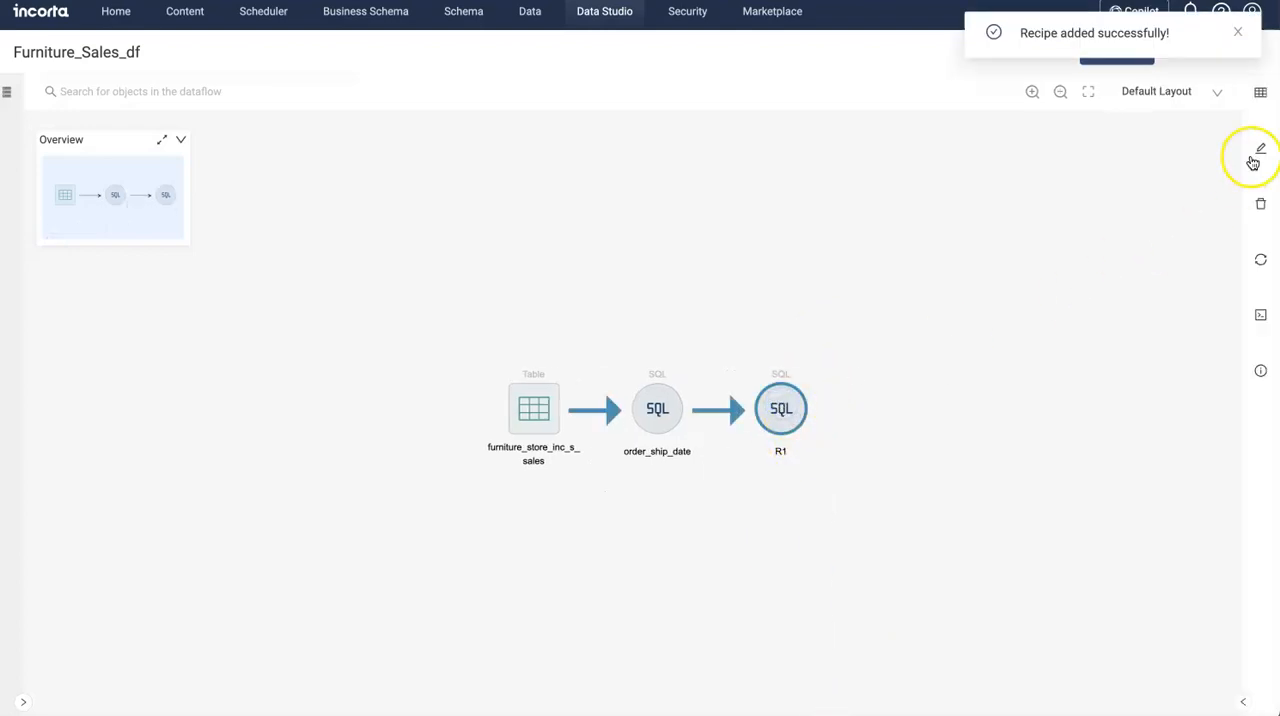
{"action": "left_click", "coordinate": [1260, 91]}
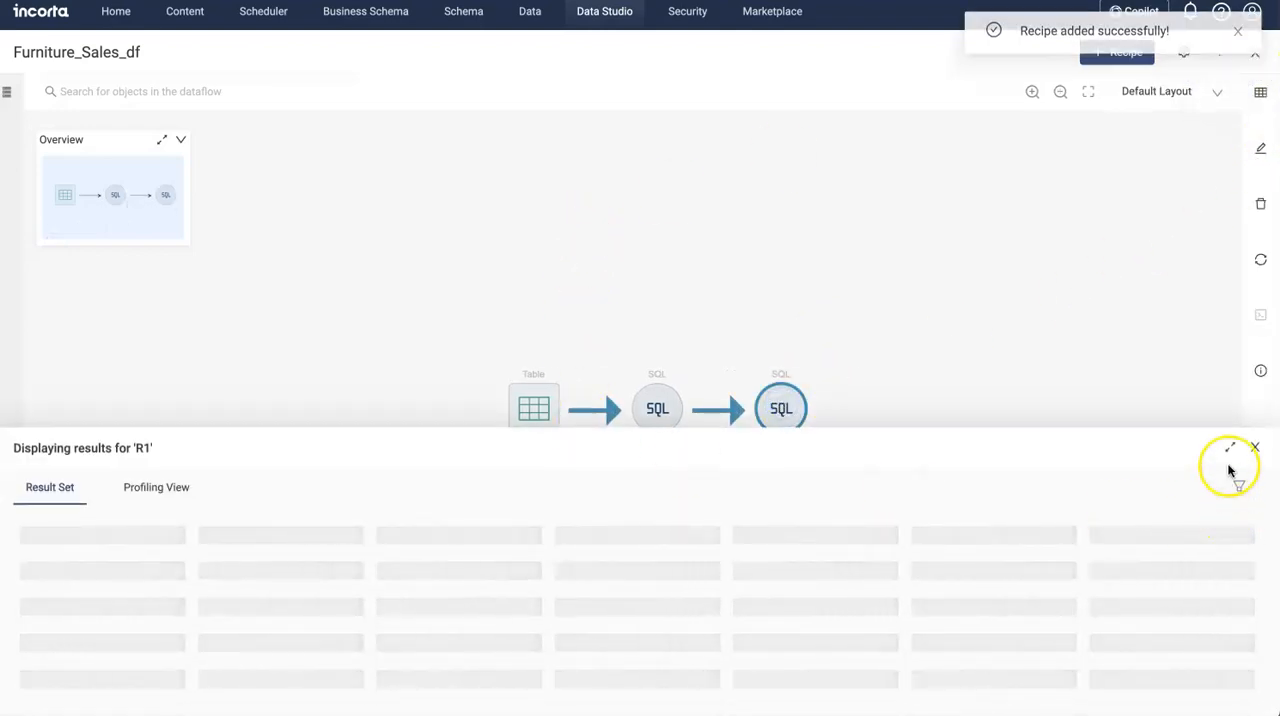
{"action": "left_click", "coordinate": [1230, 447]}
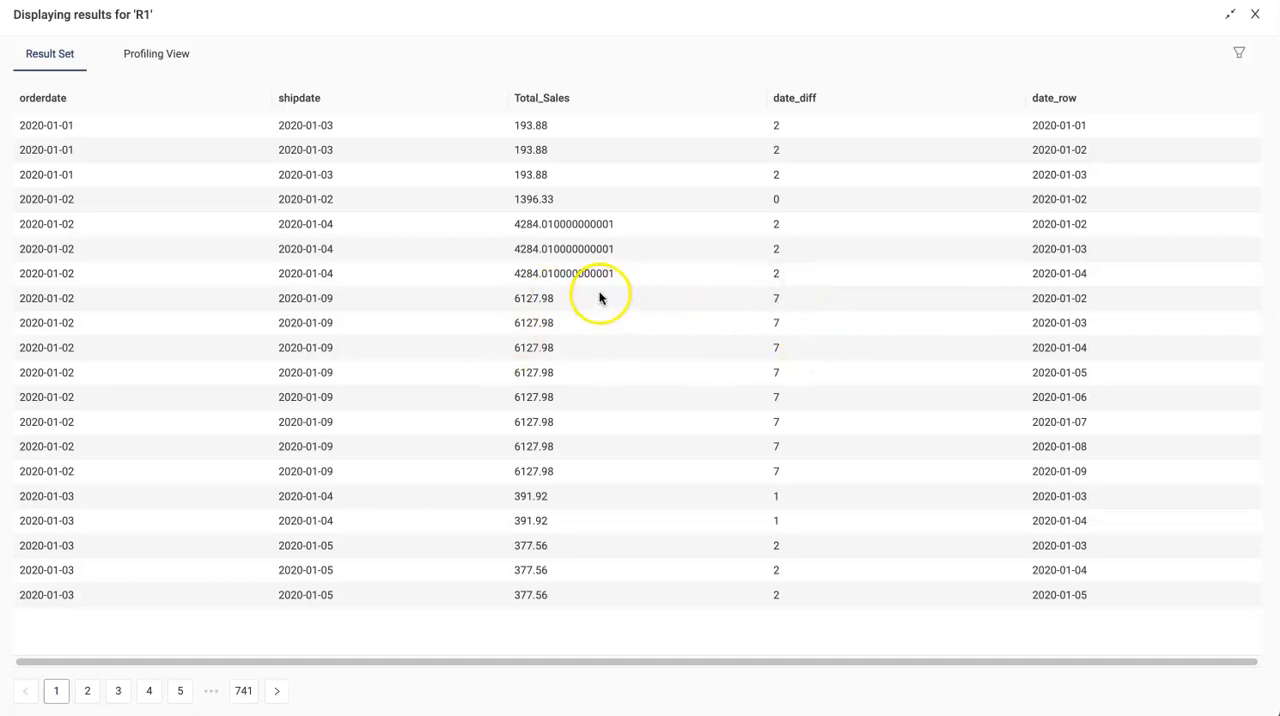
{"action": "left_click", "coordinate": [1252, 18]}
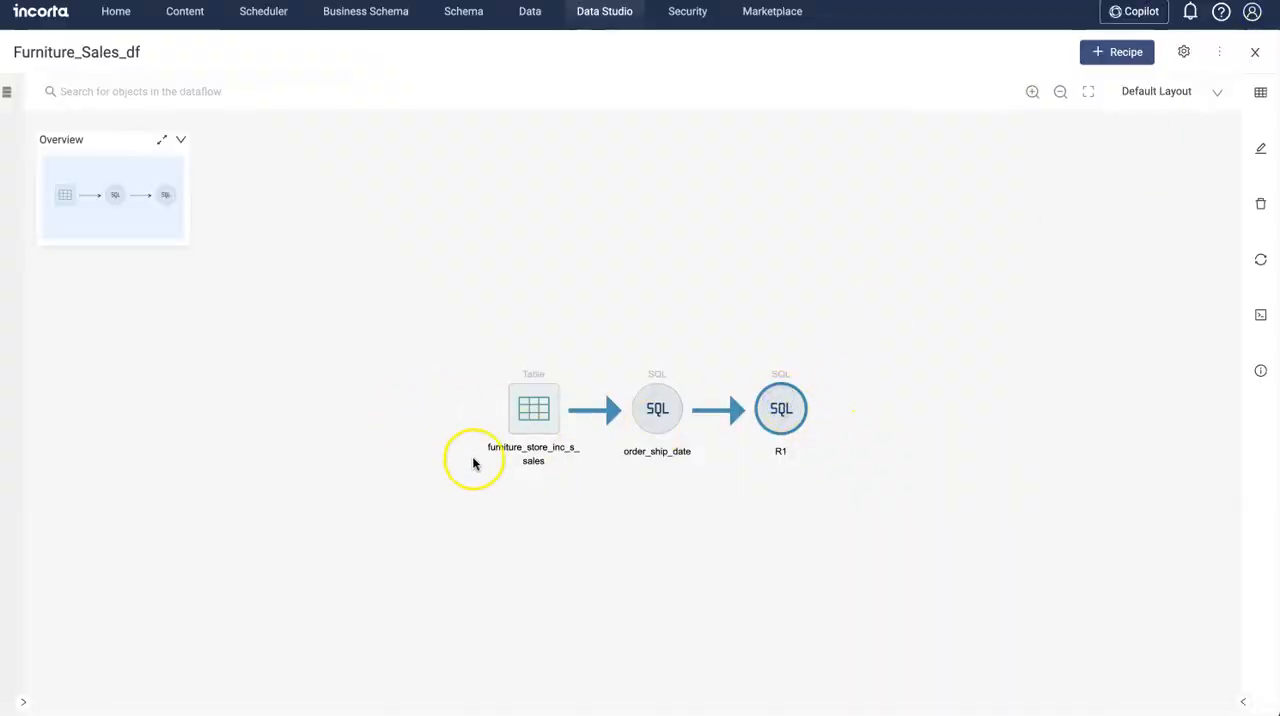
Step: Start a Save MV recipe with R1 as the data input and look through the available schemas
{"action": "left_click", "coordinate": [1108, 51]}
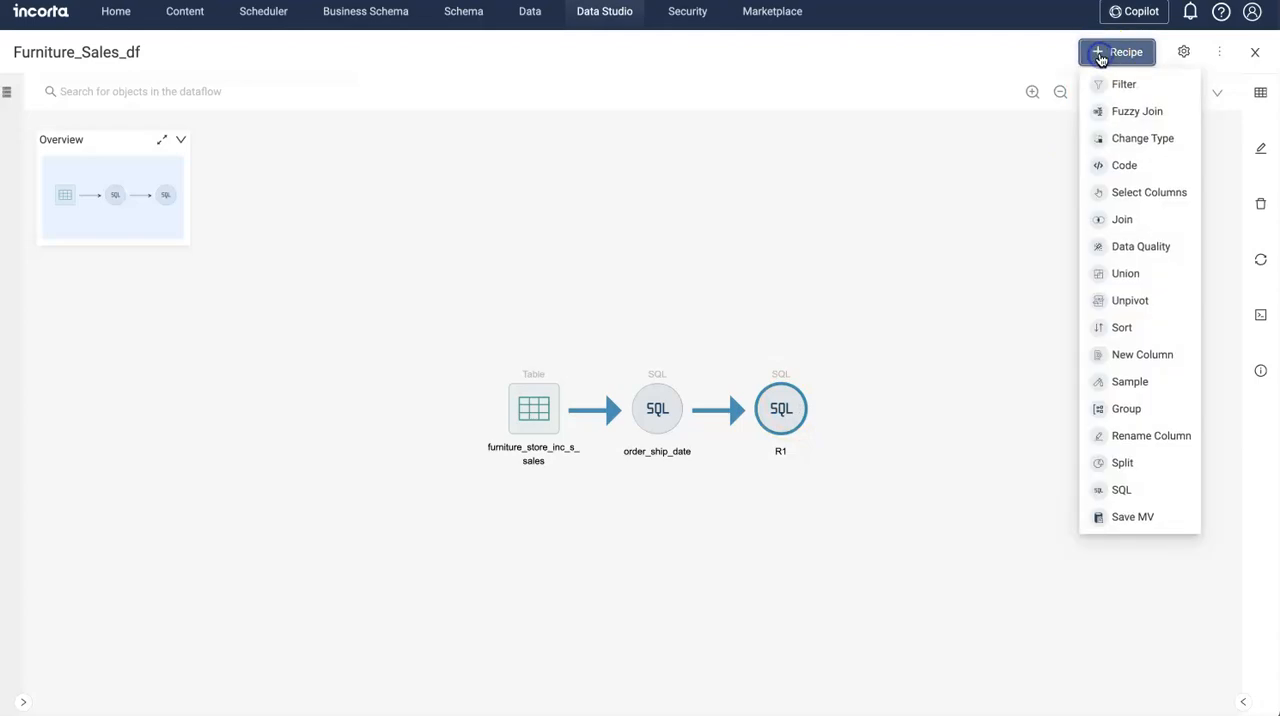
{"action": "left_click", "coordinate": [1140, 516]}
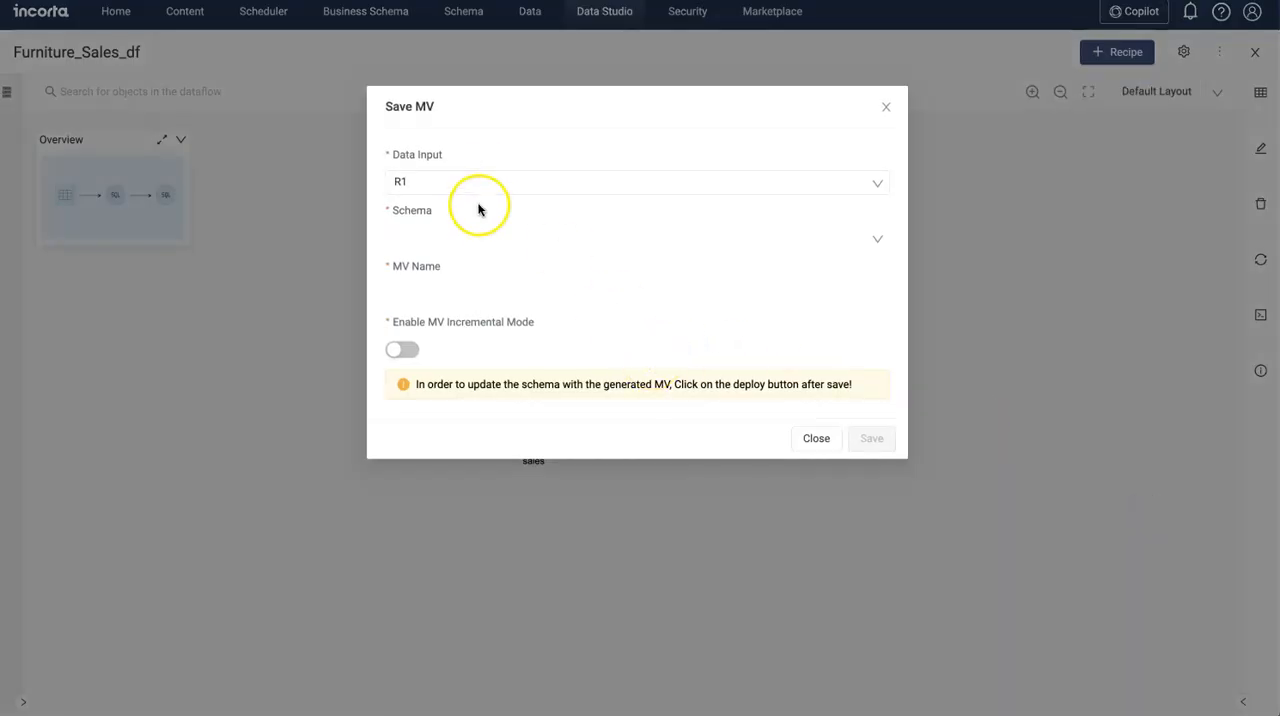
{"action": "left_click", "coordinate": [460, 237]}
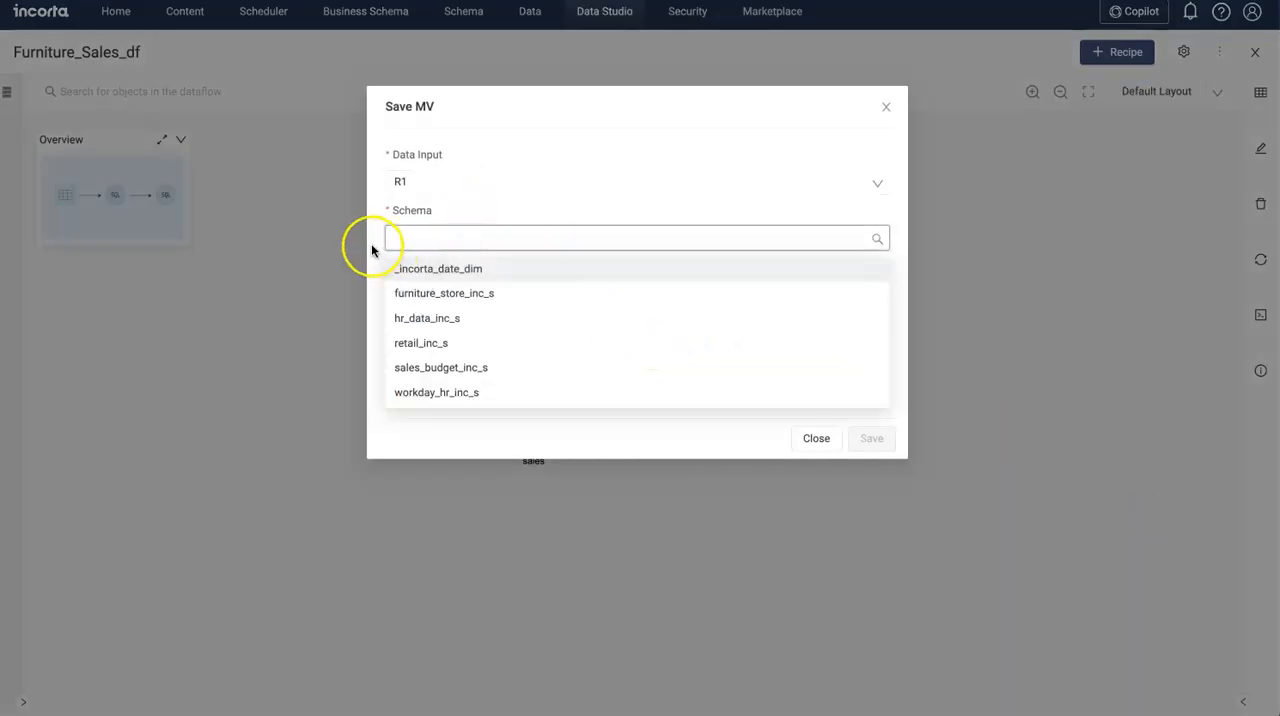
{"action": "left_click", "coordinate": [372, 245]}
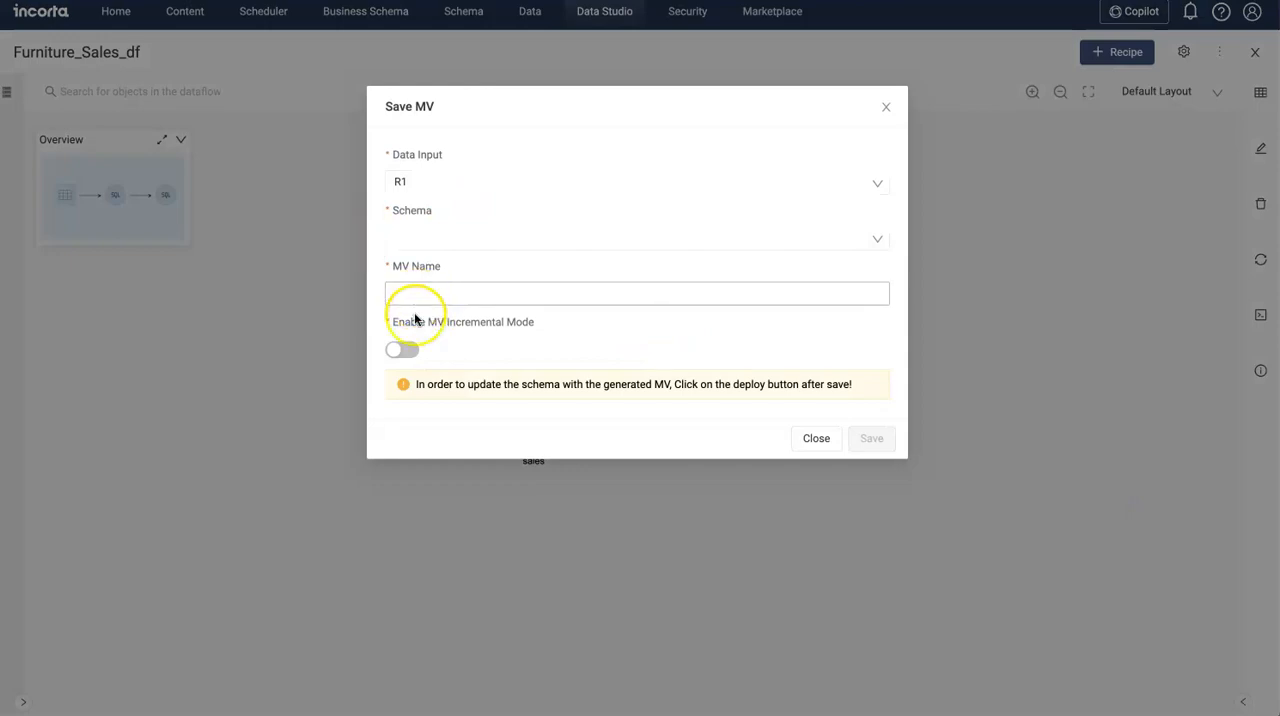